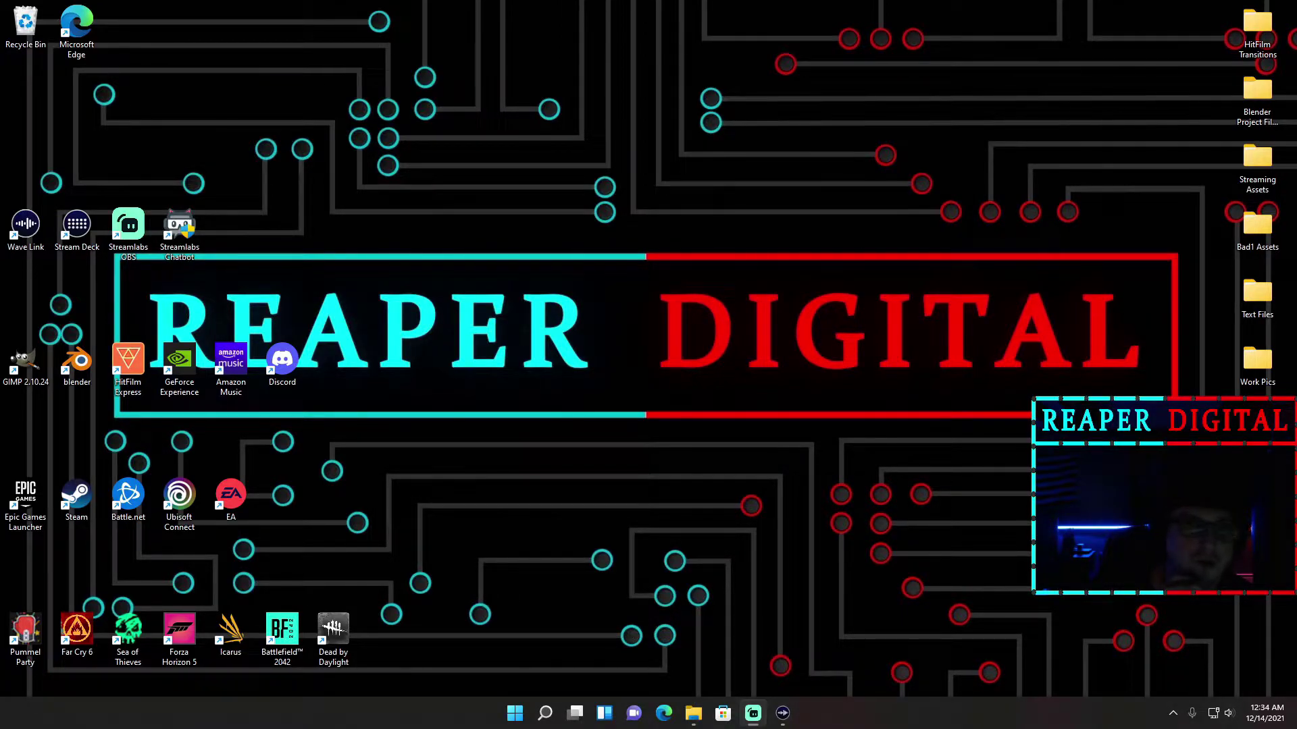
- Move the Streamlabs Desktop 1.6.4 window from off-screen onto the desktop
drag(0, 95, 749, 57)
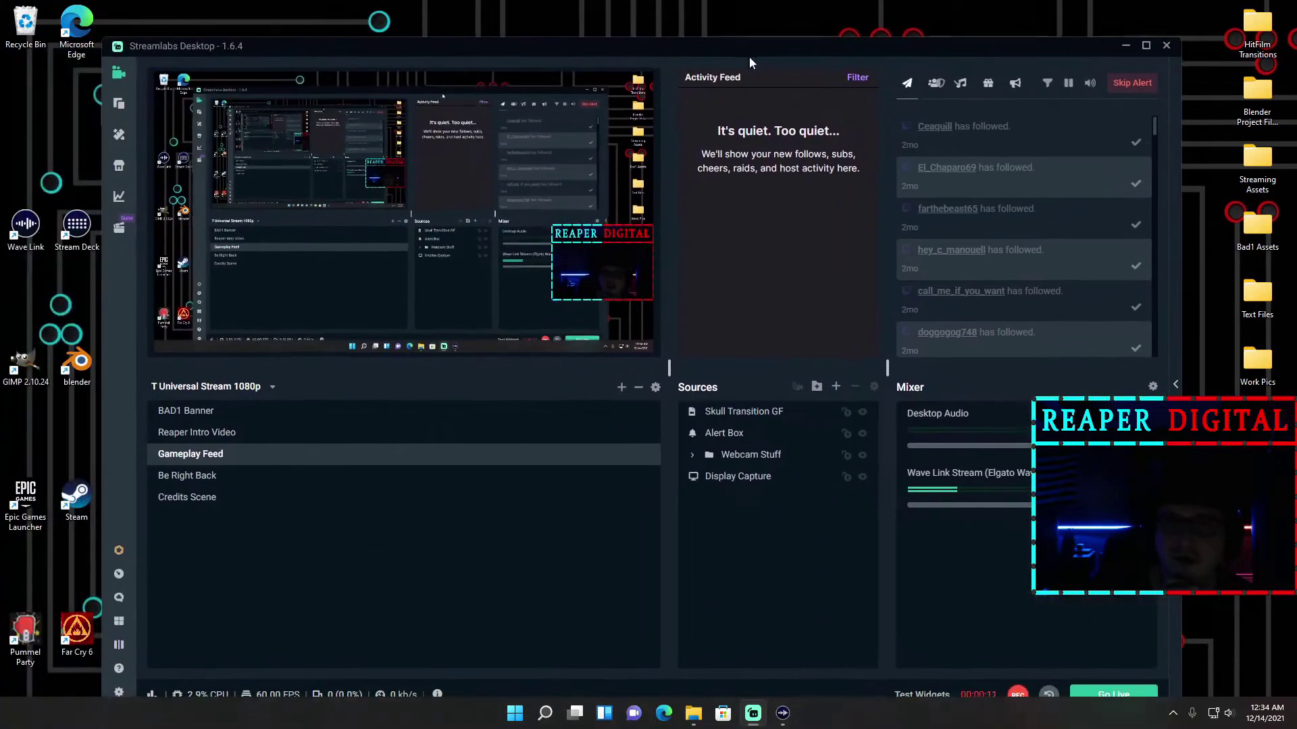
- Maximize Streamlabs and review Output streaming settings: NVENC, CBR, 5500 bitrate, 2-second keyframes, Max Quality
click(1148, 48)
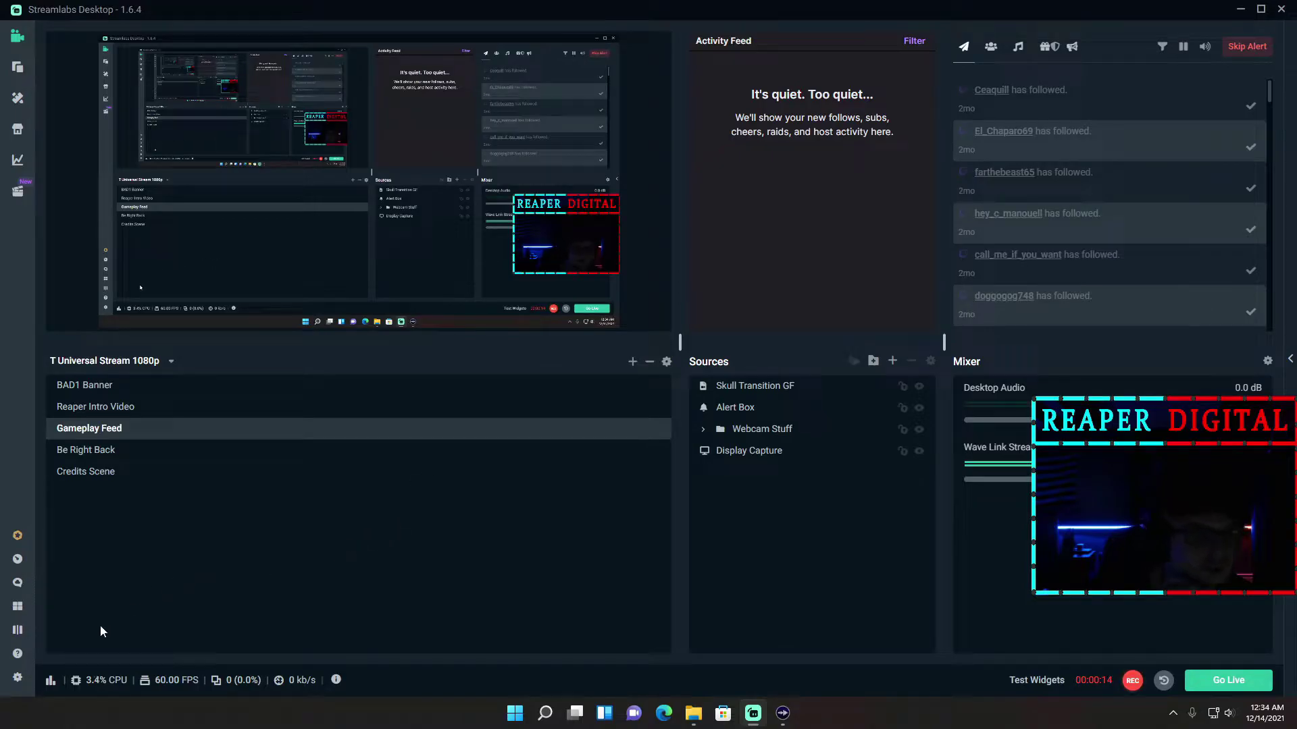
click(17, 677)
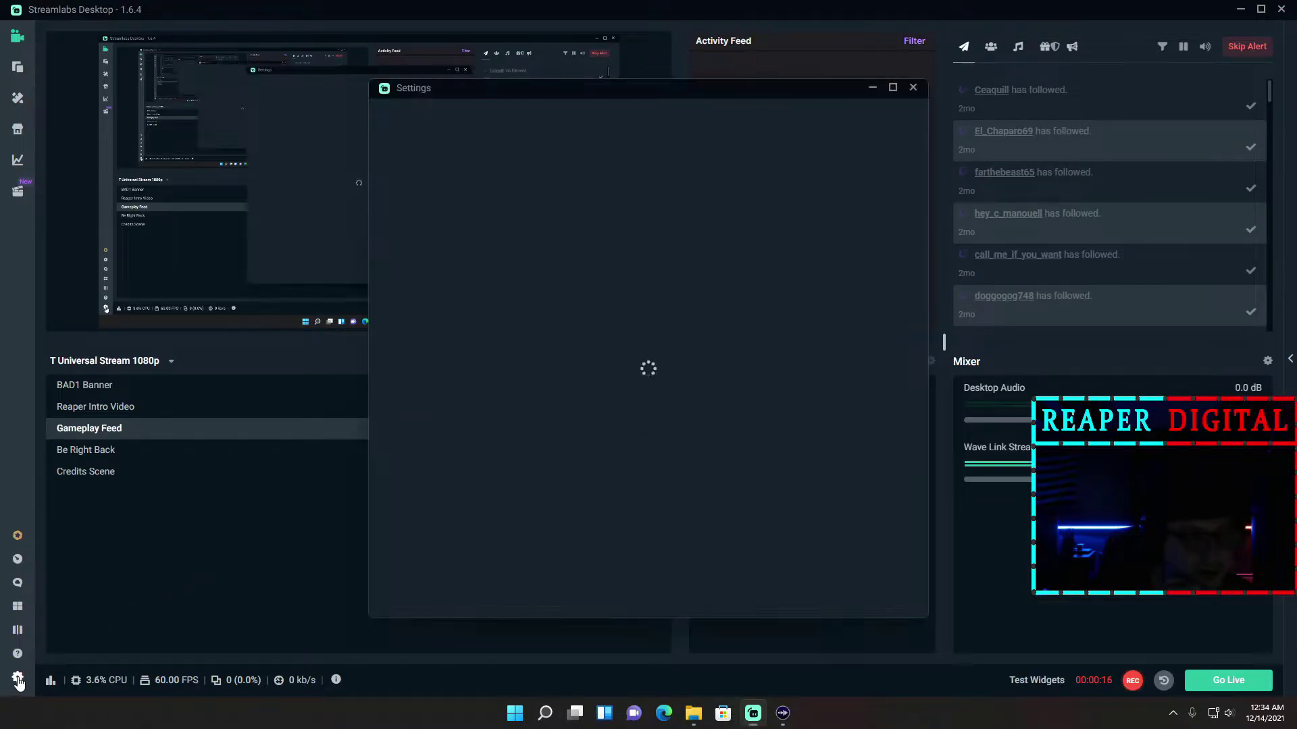
click(415, 191)
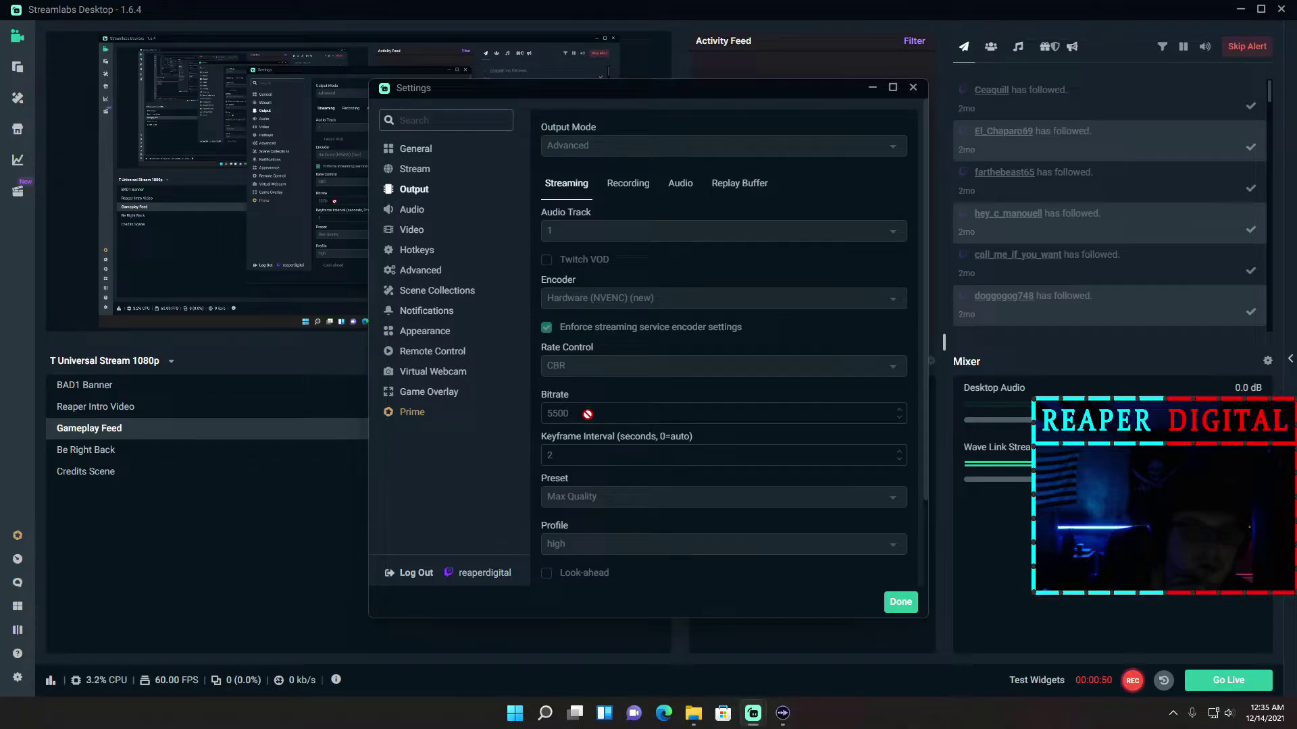
scroll(665, 398, down, 3)
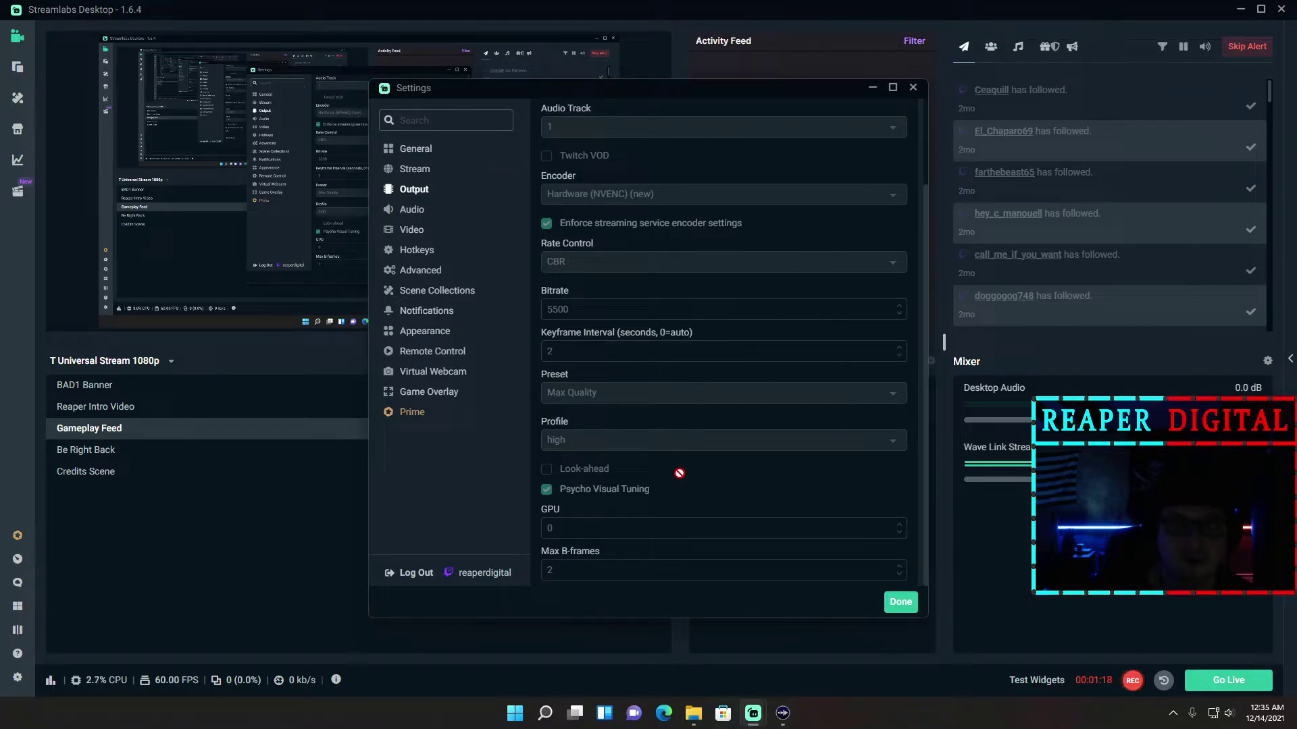
scroll(622, 309, up, 3)
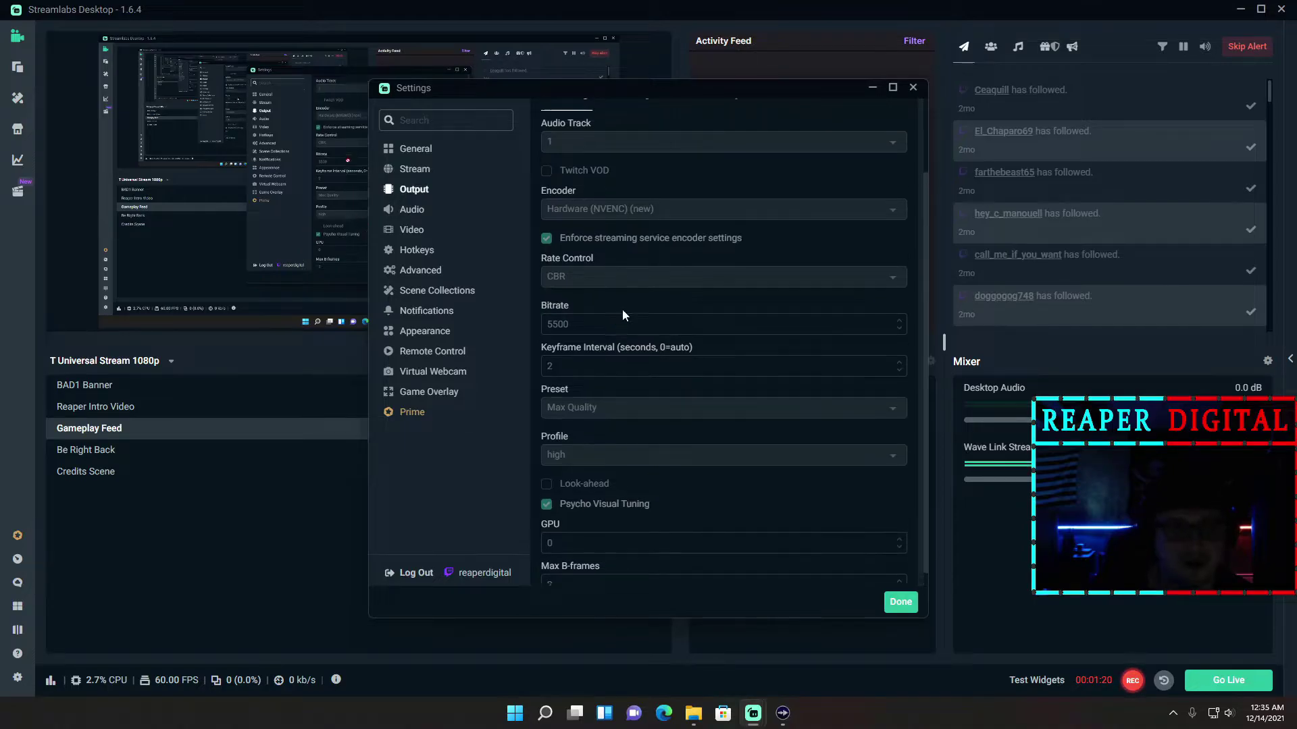
click(623, 187)
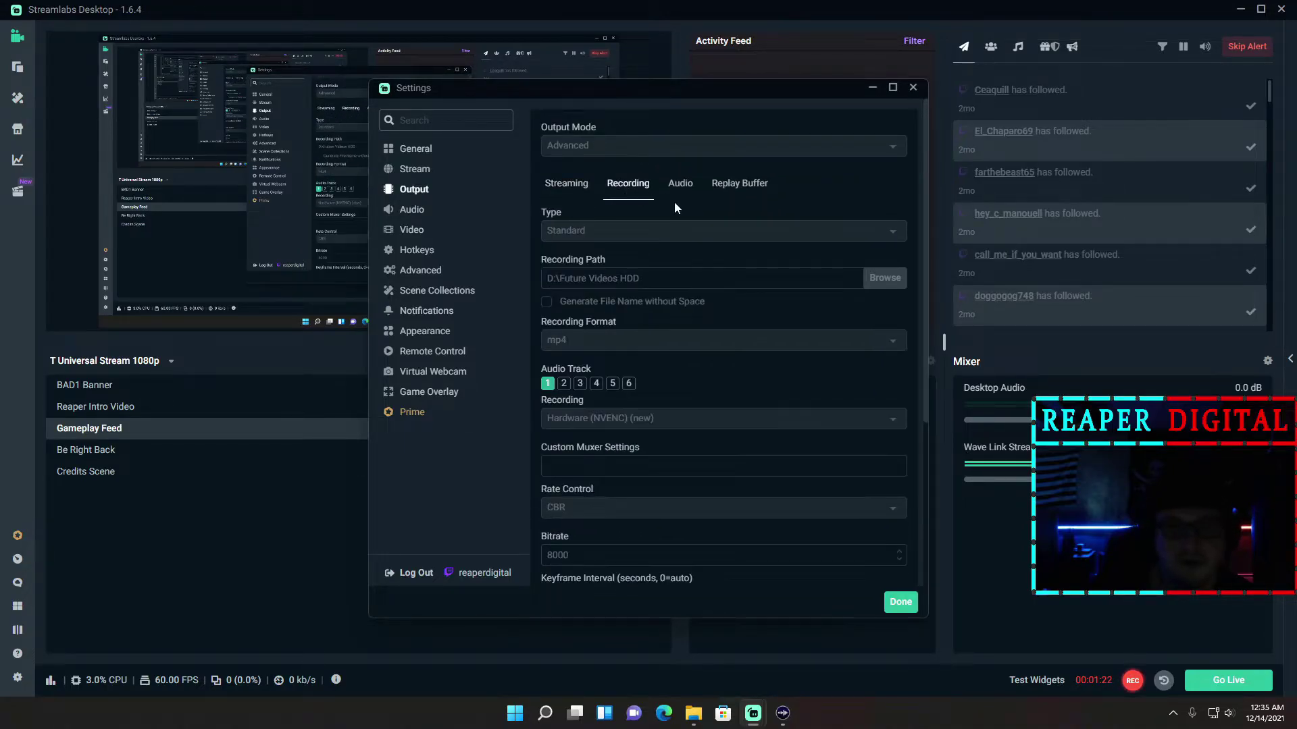
scroll(674, 202, down, 1)
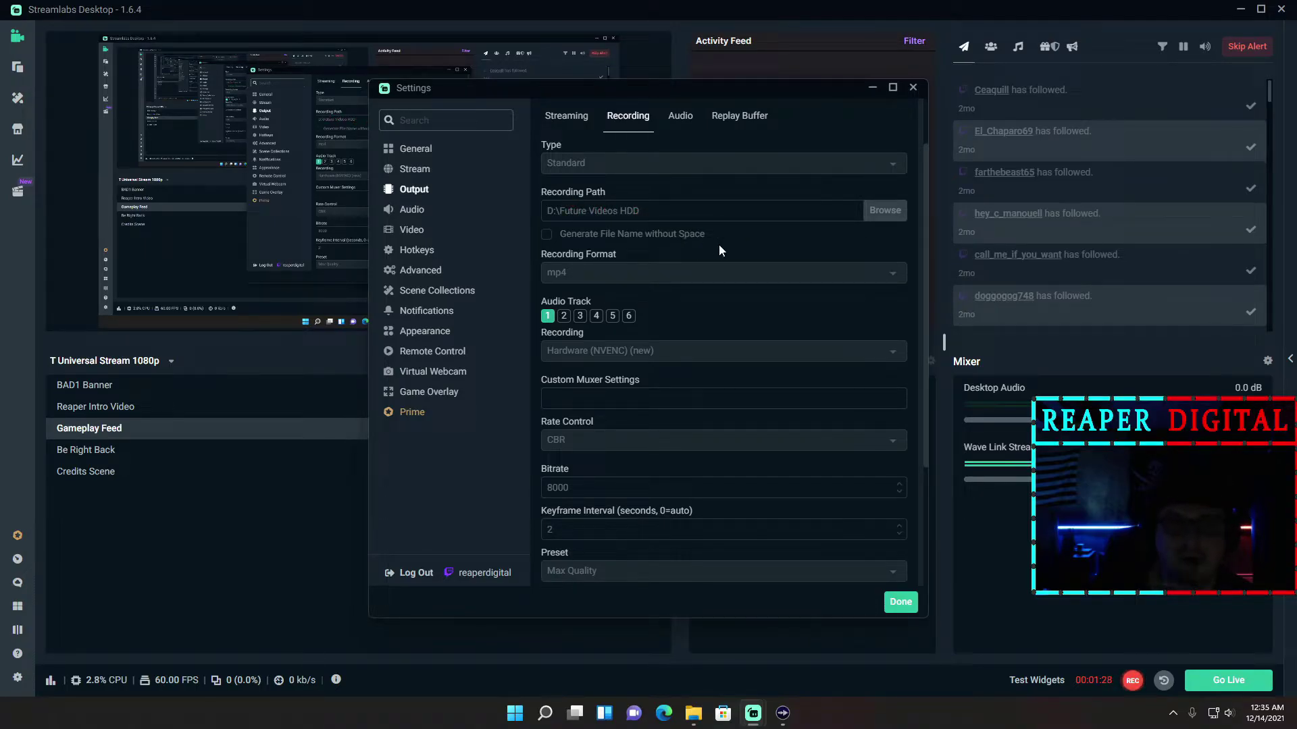
scroll(702, 262, down, 2)
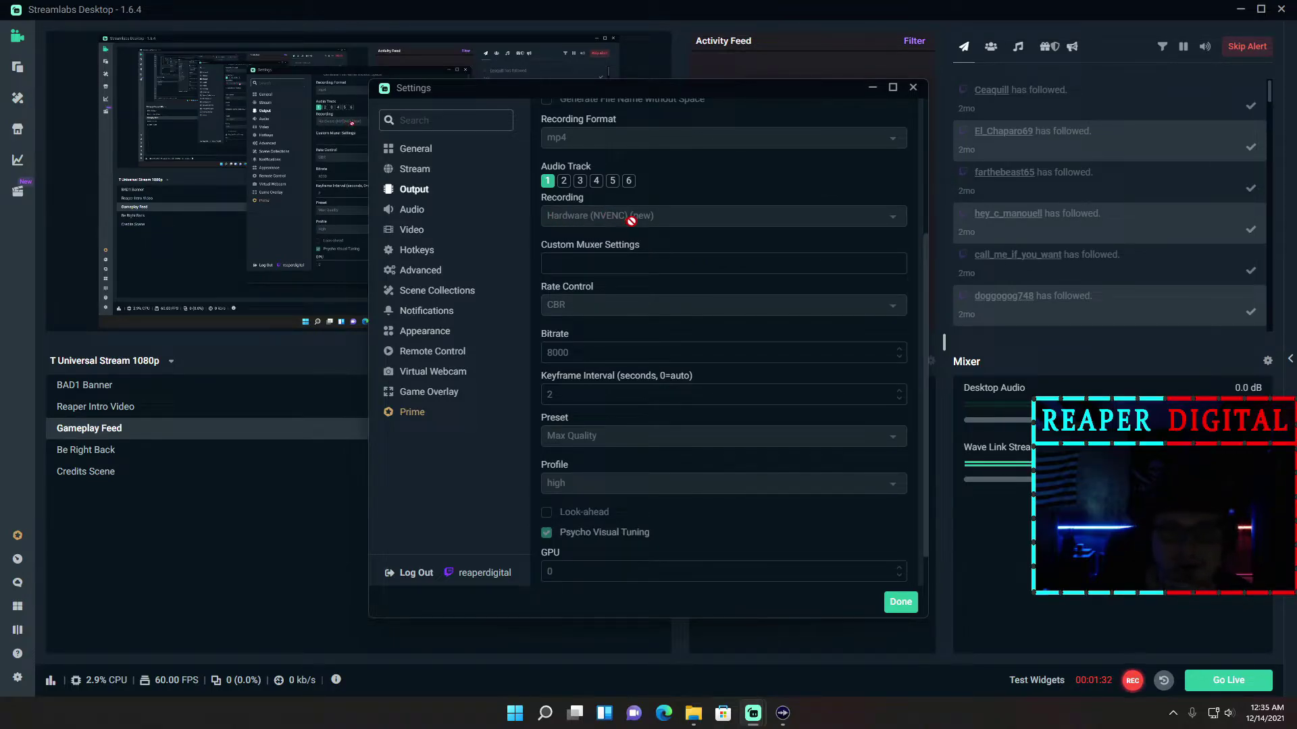
scroll(585, 246, down, 1)
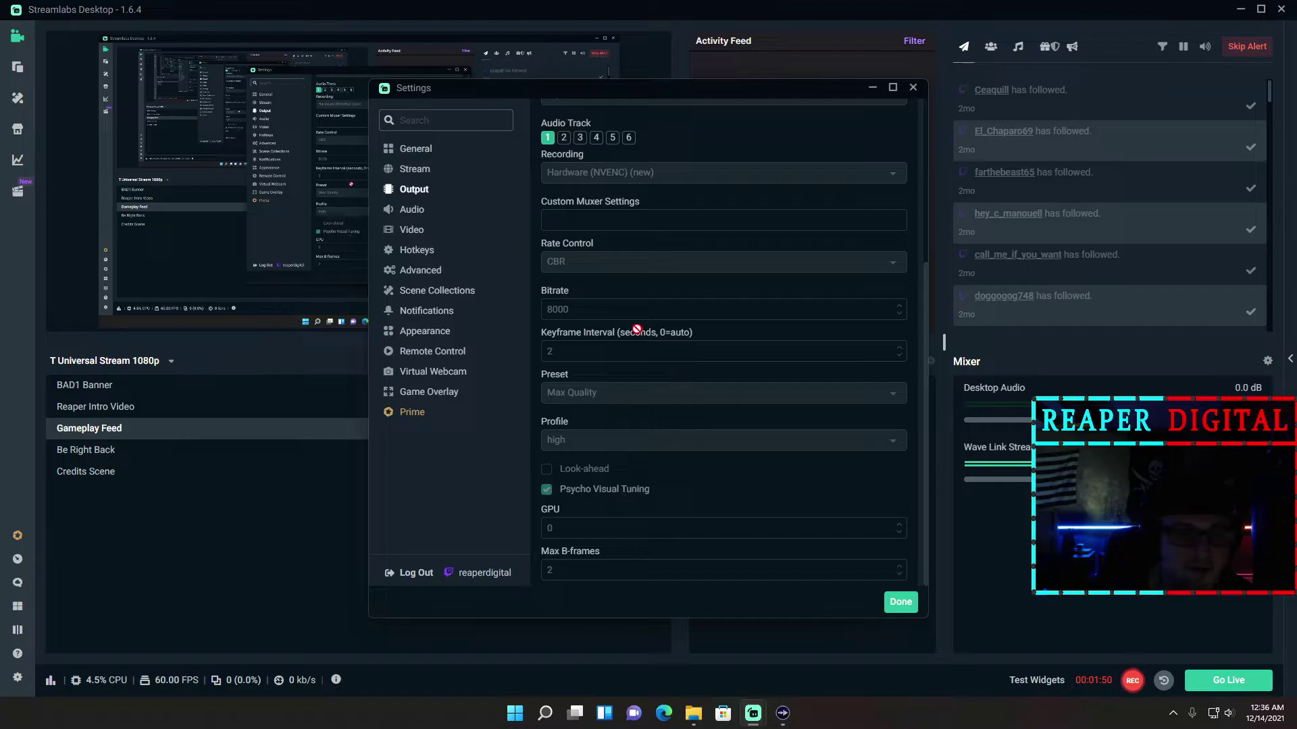
- Show the Video settings: 1920x1080 base and output resolution, Bicubic filter, 60 FPS
click(414, 233)
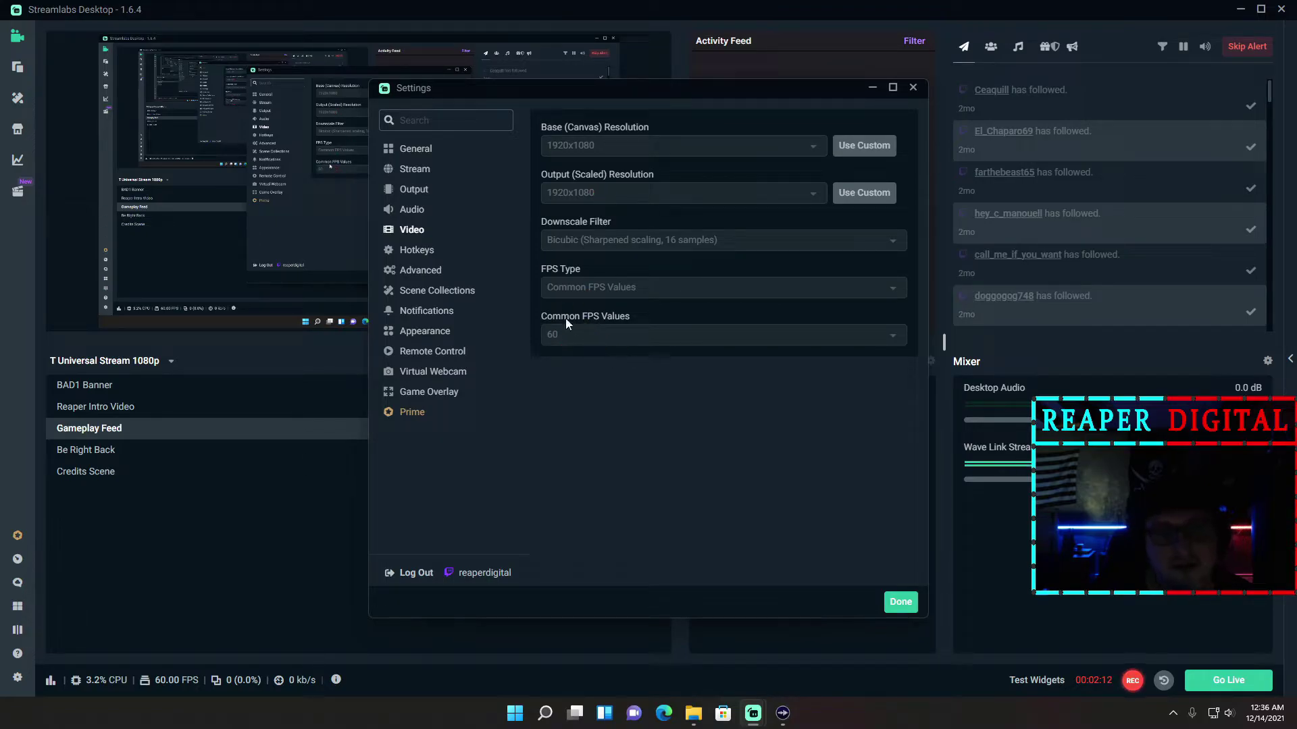
- Open the Advanced settings and keep YUV Color Space at 709
click(436, 272)
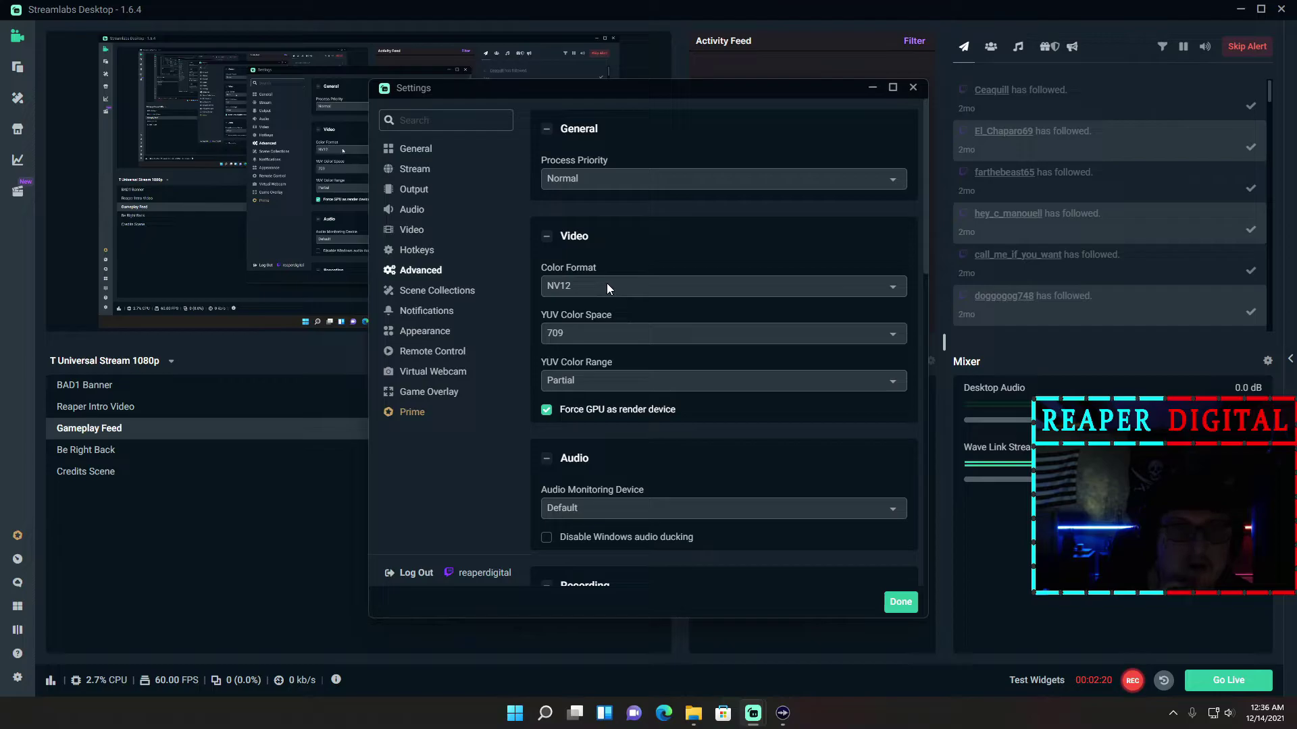
click(587, 333)
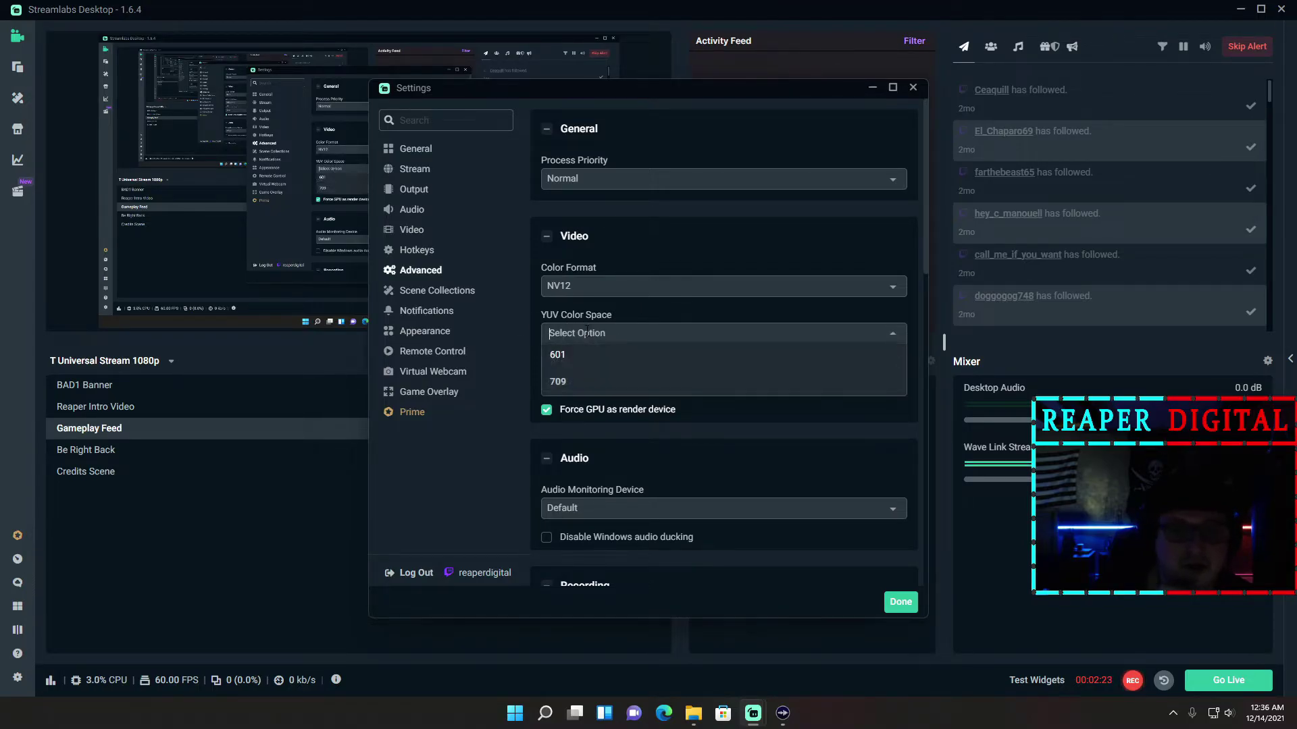
click(577, 382)
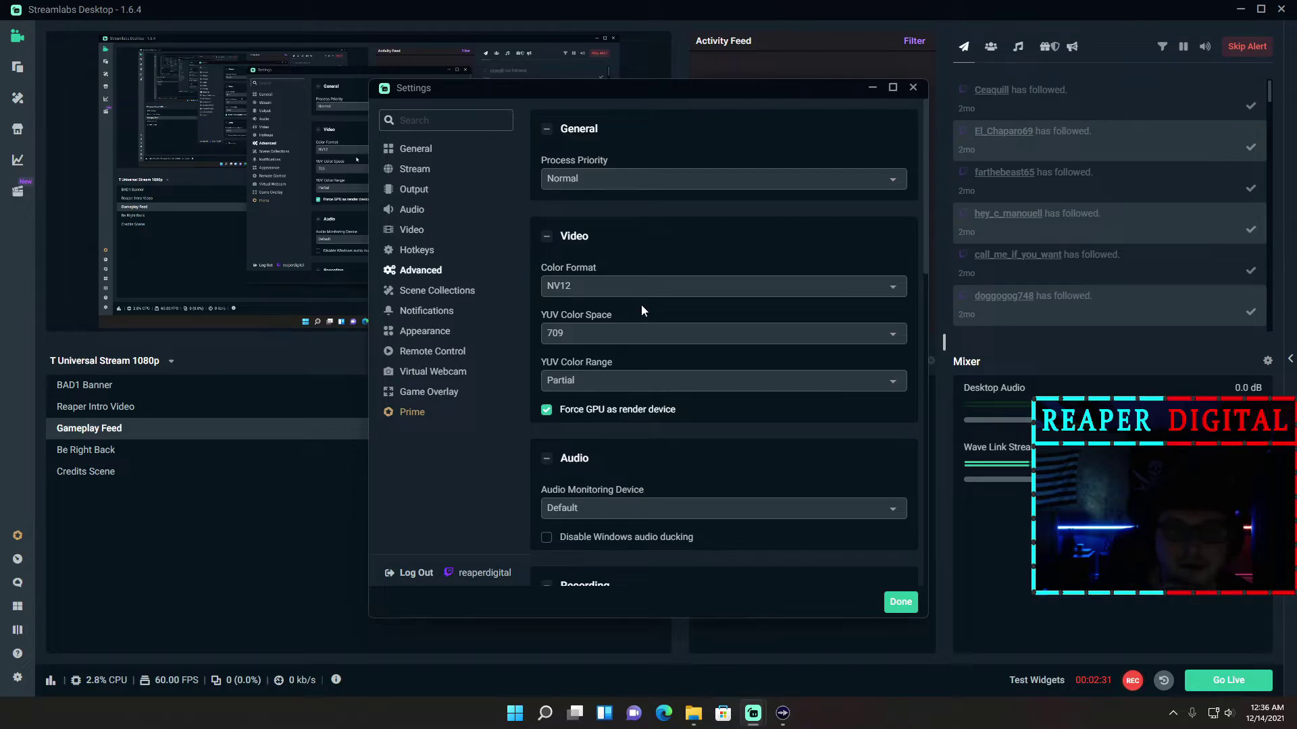
scroll(643, 306, down, 1)
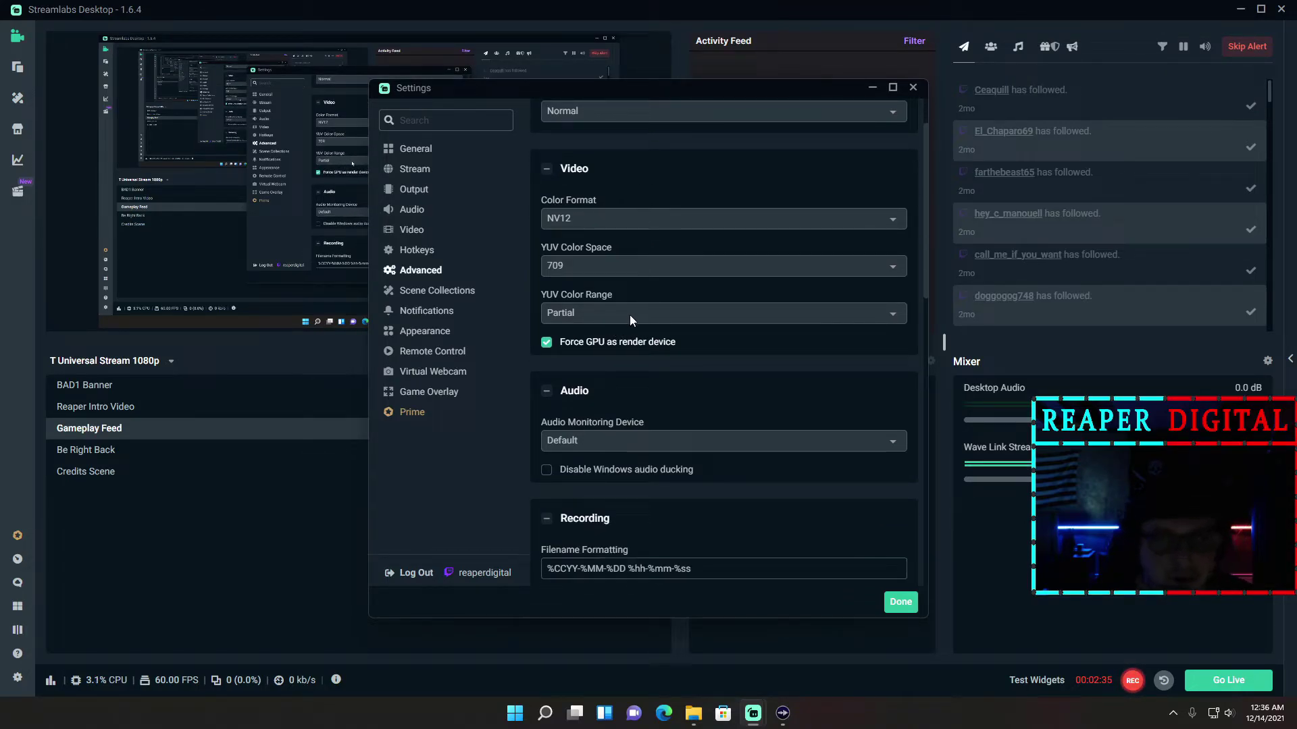
- Keep YUV Color Range at Partial and look through the remaining advanced sections
click(635, 312)
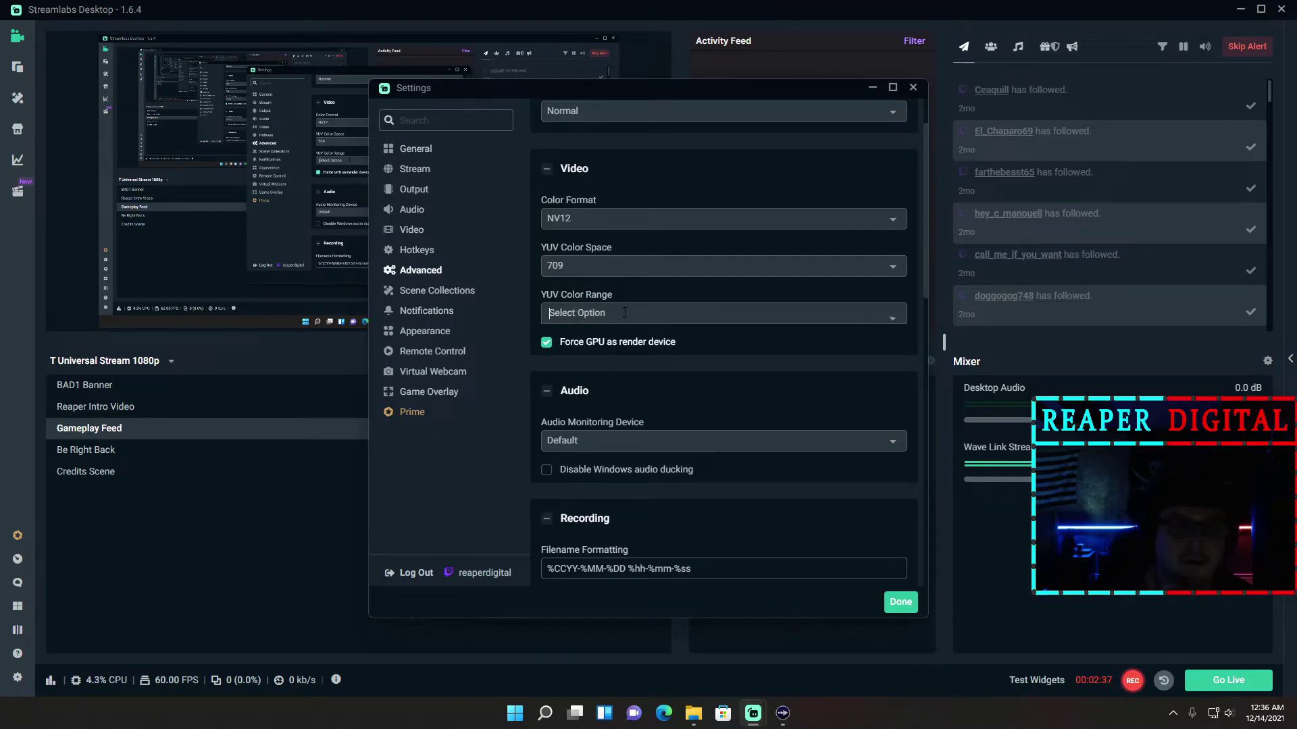
click(635, 289)
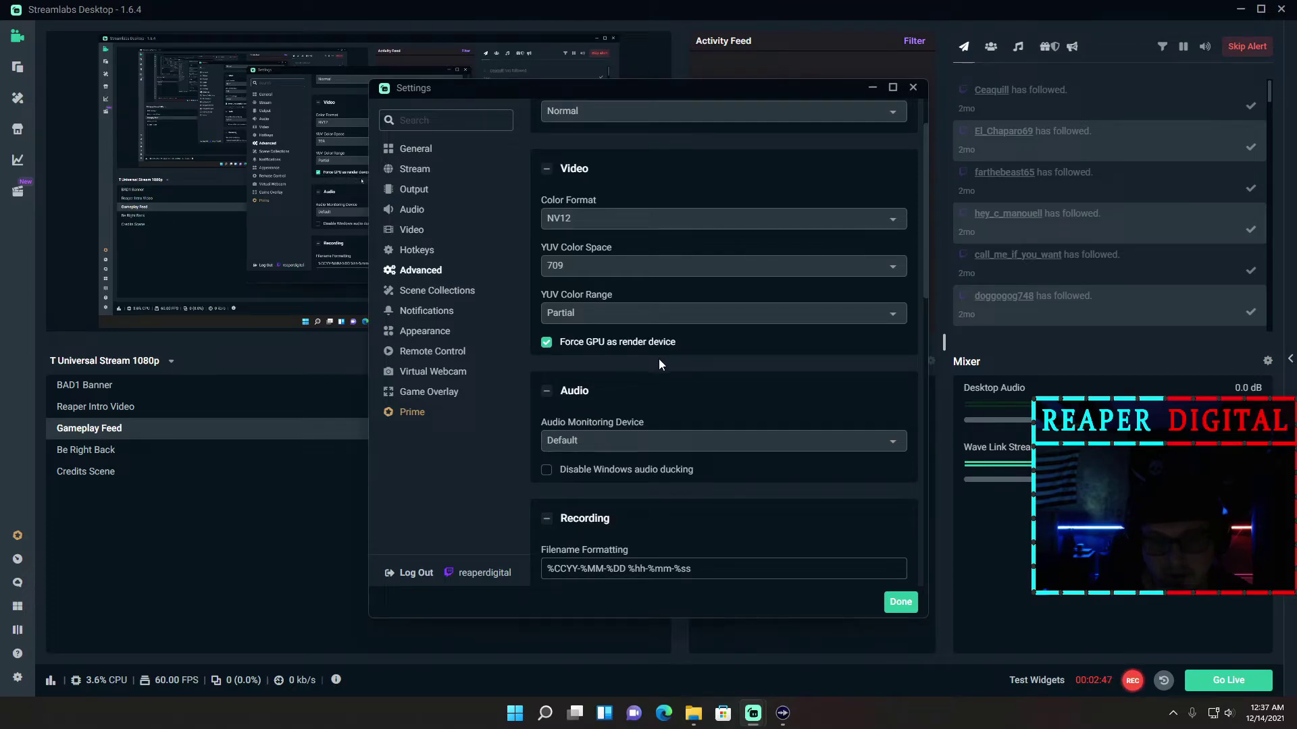
scroll(691, 357, down, 6)
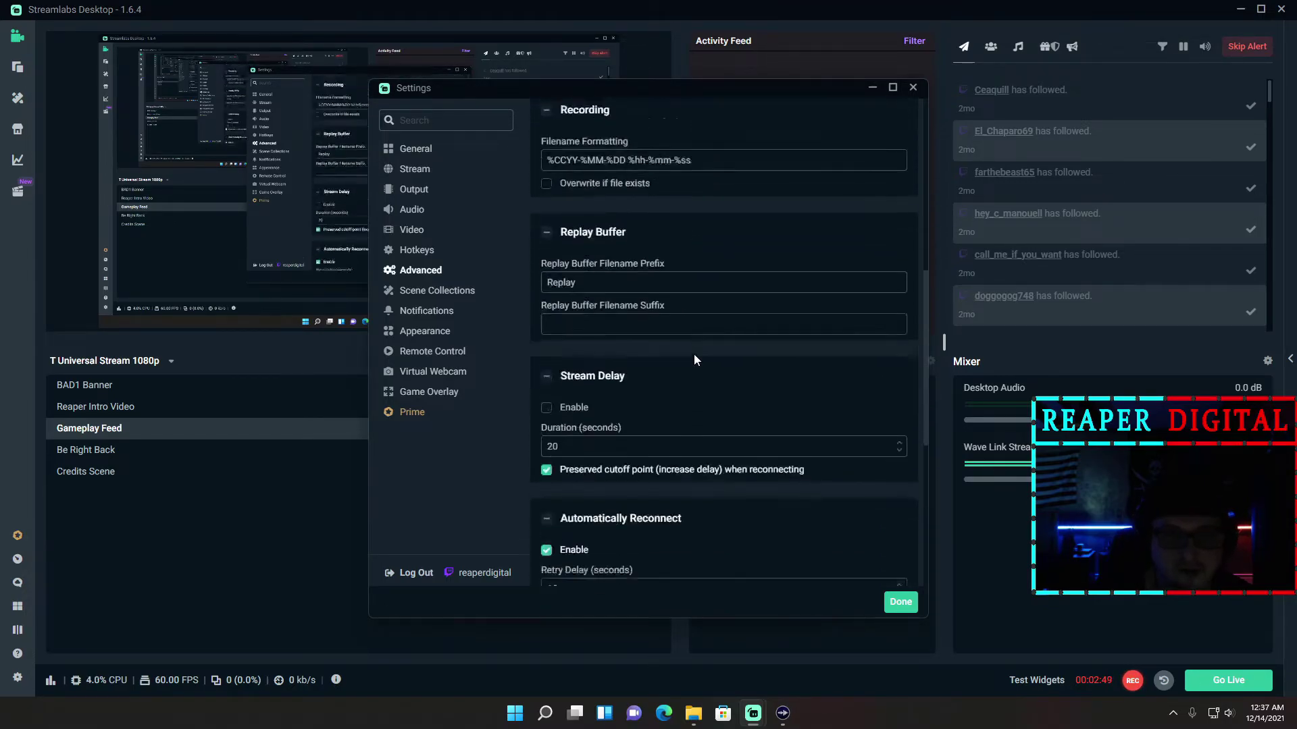
scroll(695, 358, down, 5)
scroll(692, 358, up, 4)
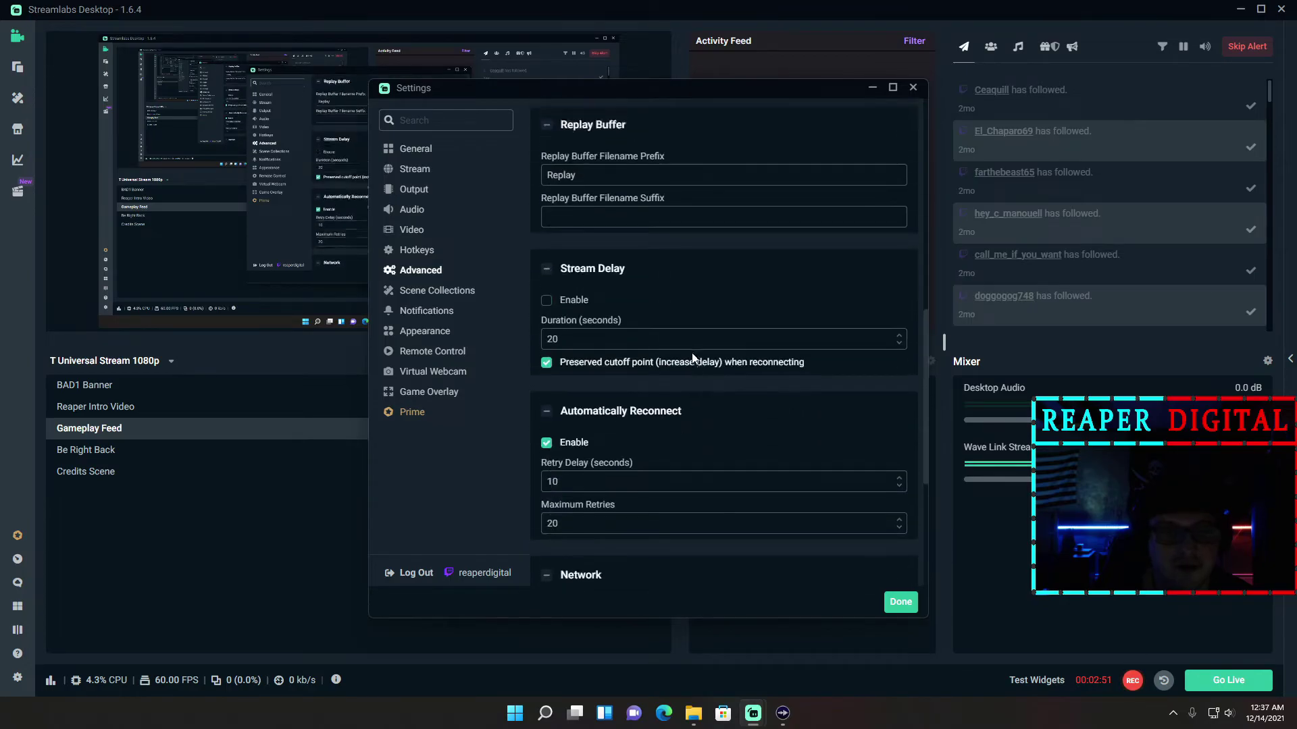
scroll(691, 357, up, 5)
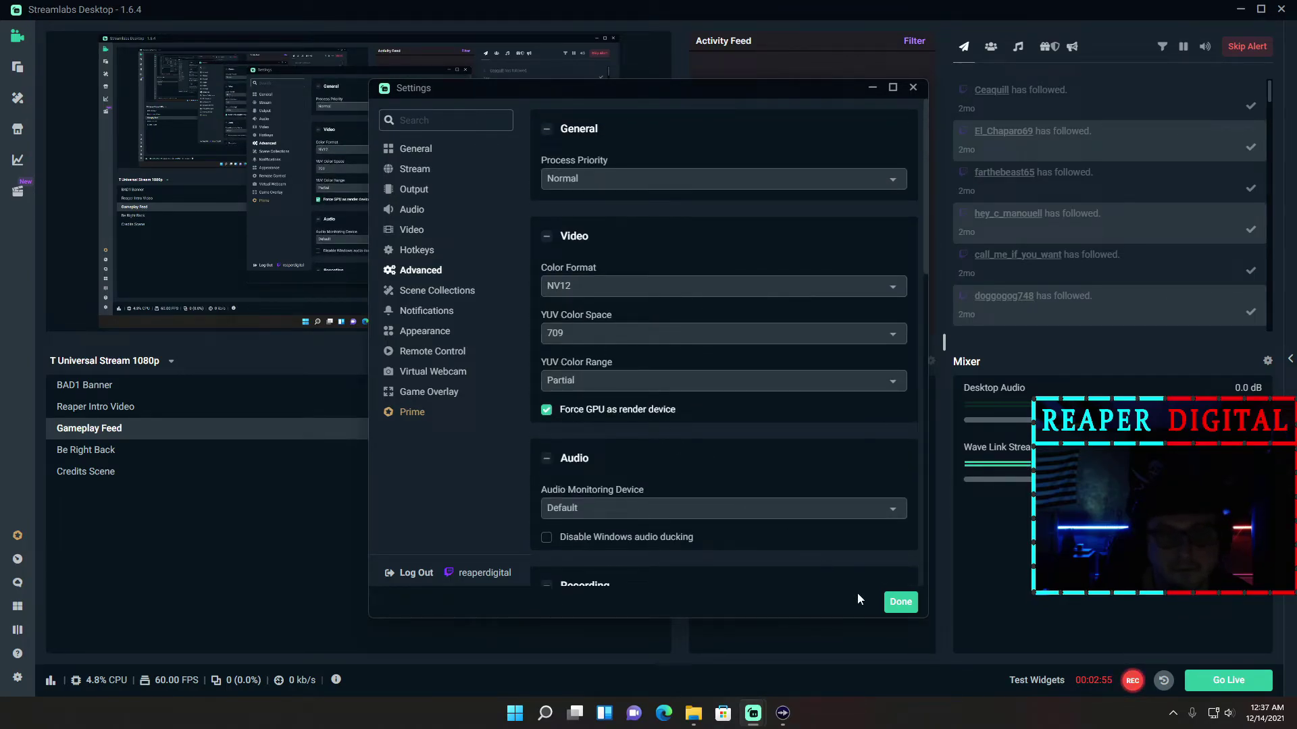
- Close Settings, expand the Webcam Stuff group, and bring up the Webcam Border source's context menu
click(901, 603)
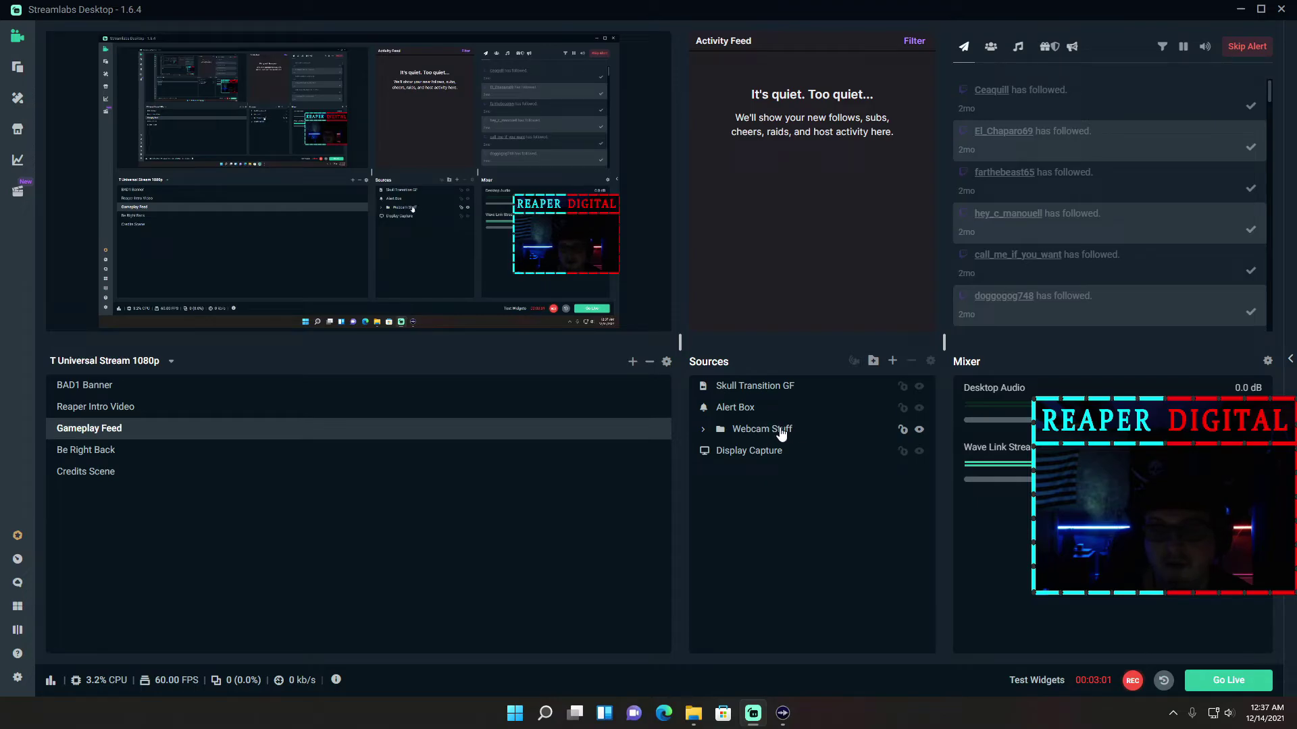
click(703, 429)
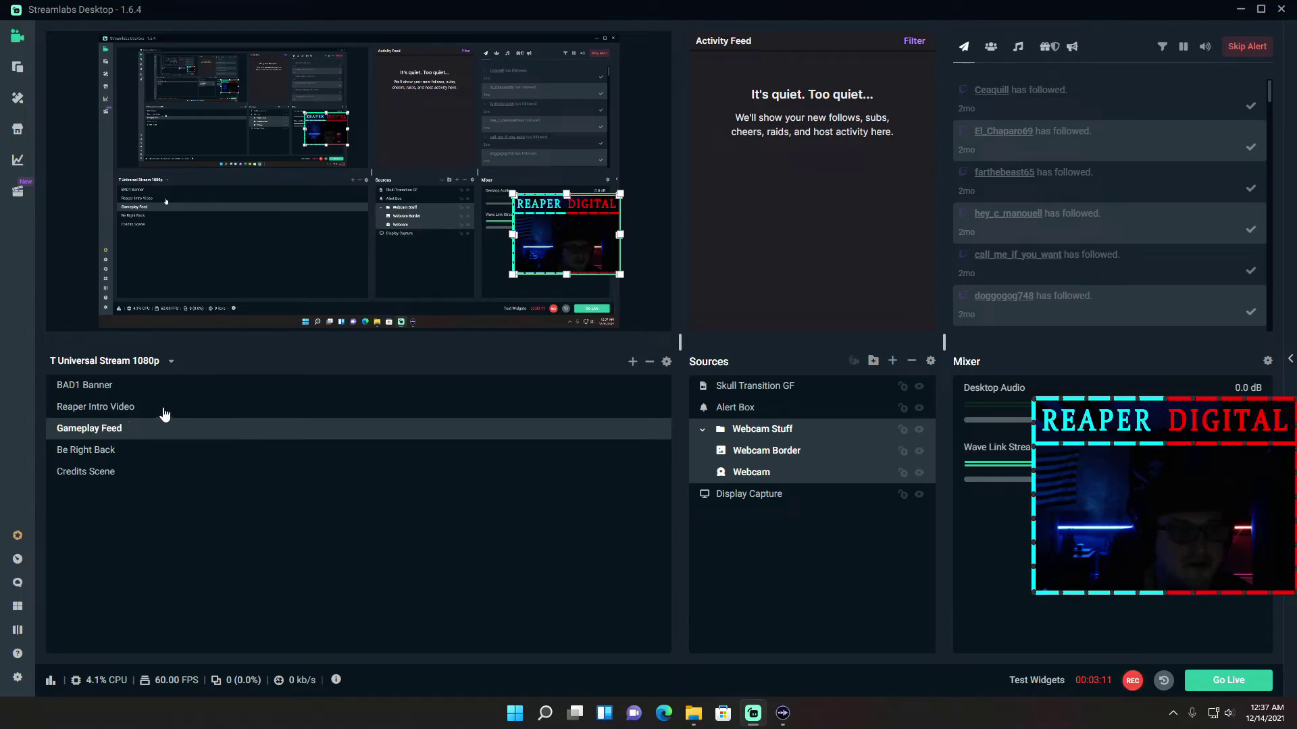
right_click(776, 451)
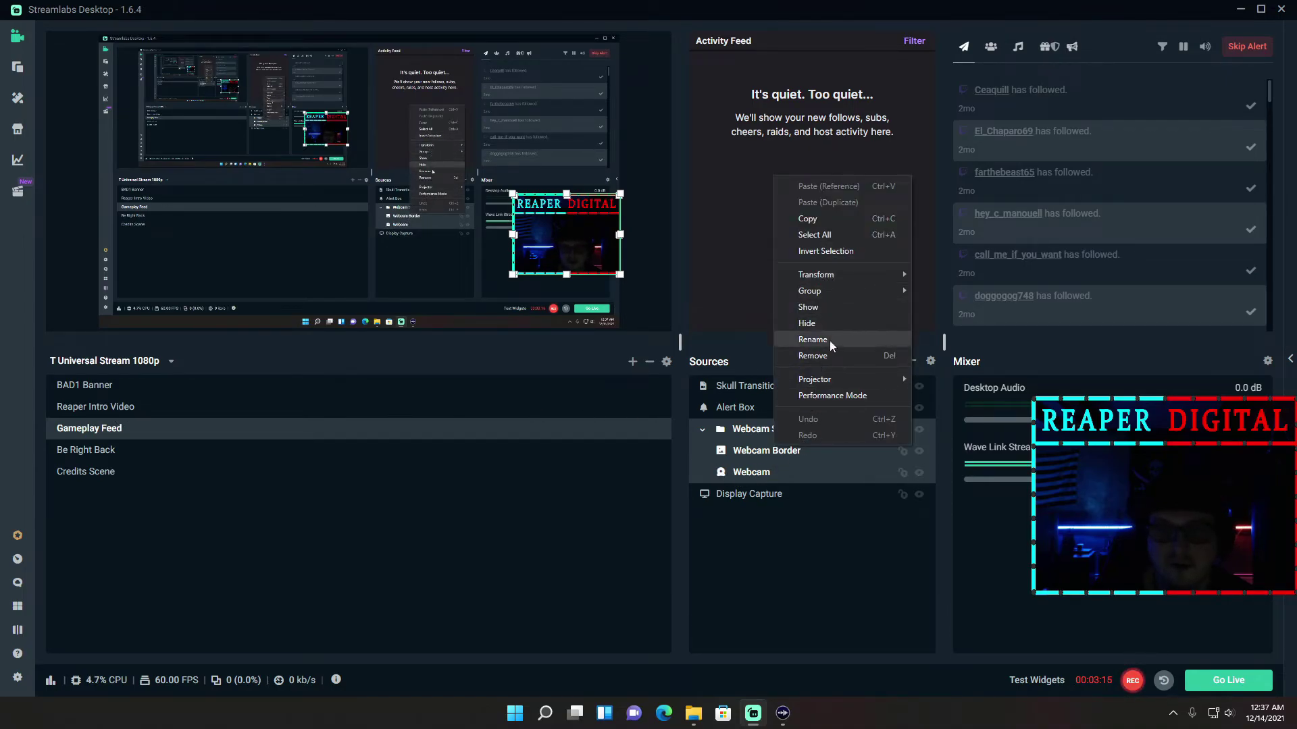
mouse_move(847, 380)
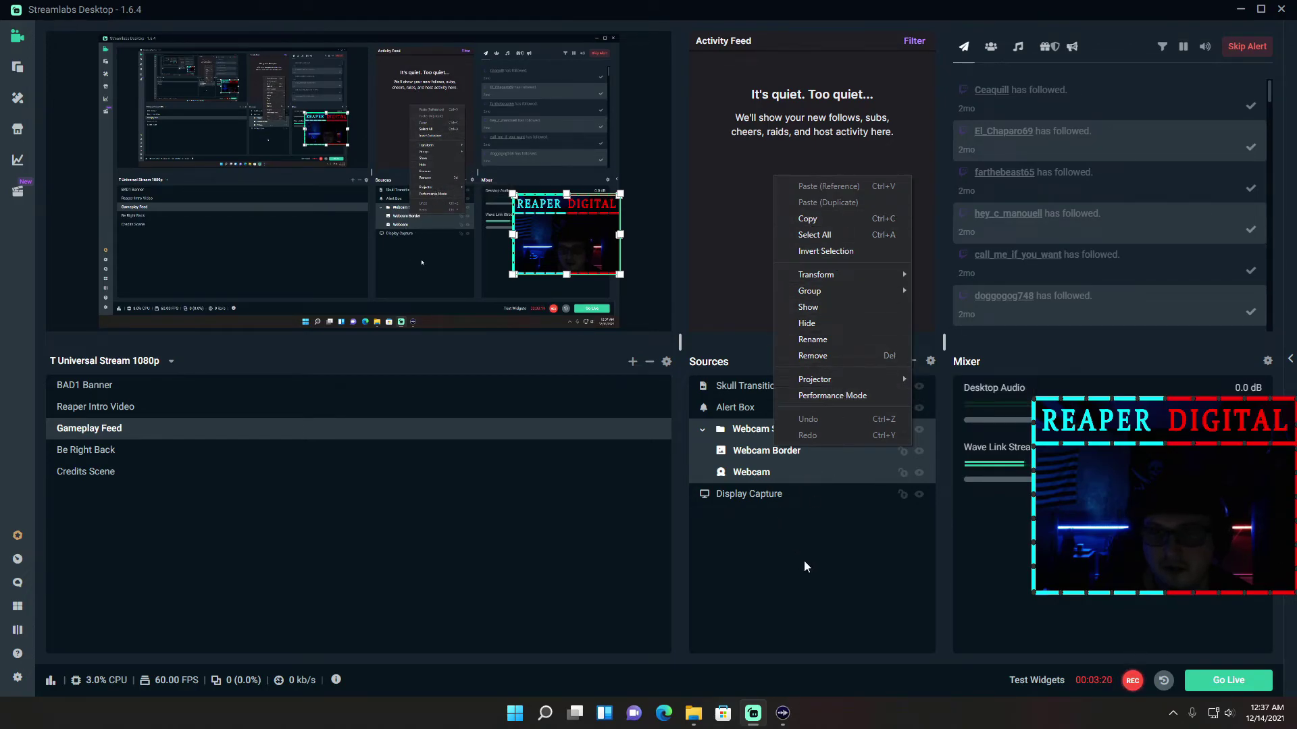
key(Escape)
click(774, 457)
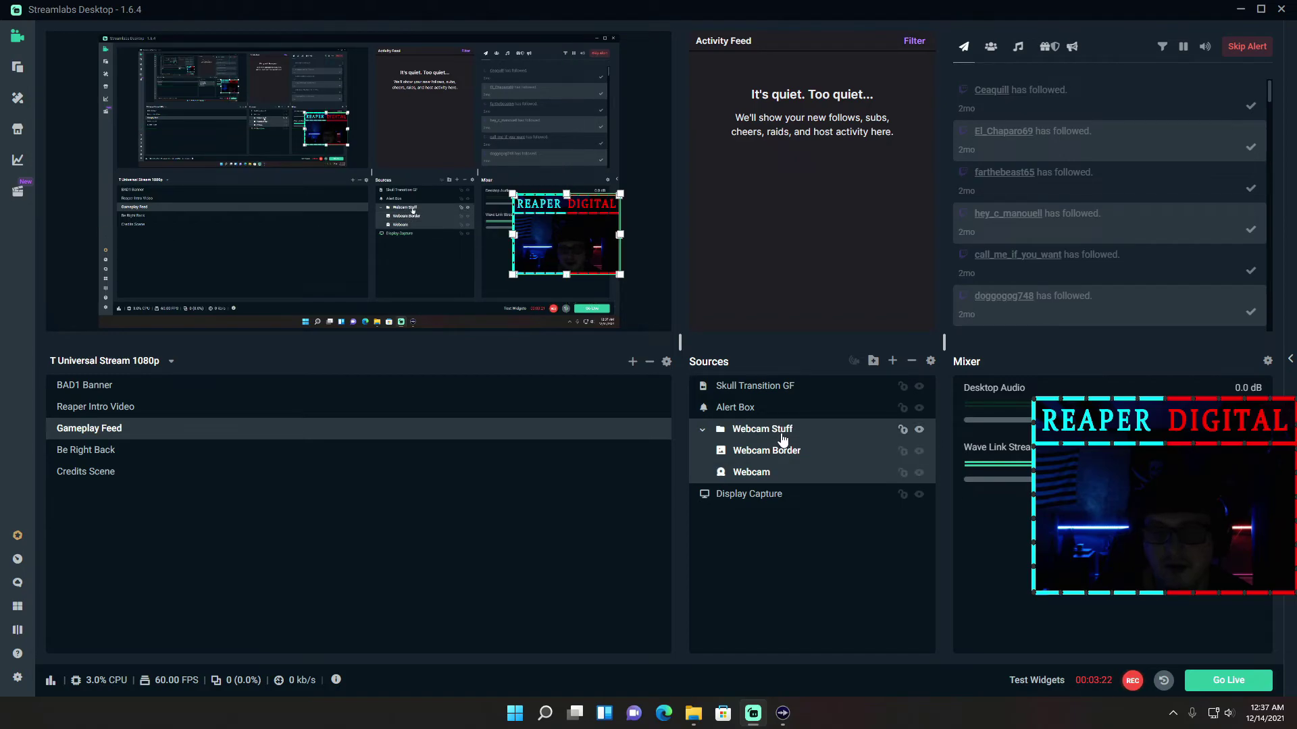
right_click(780, 454)
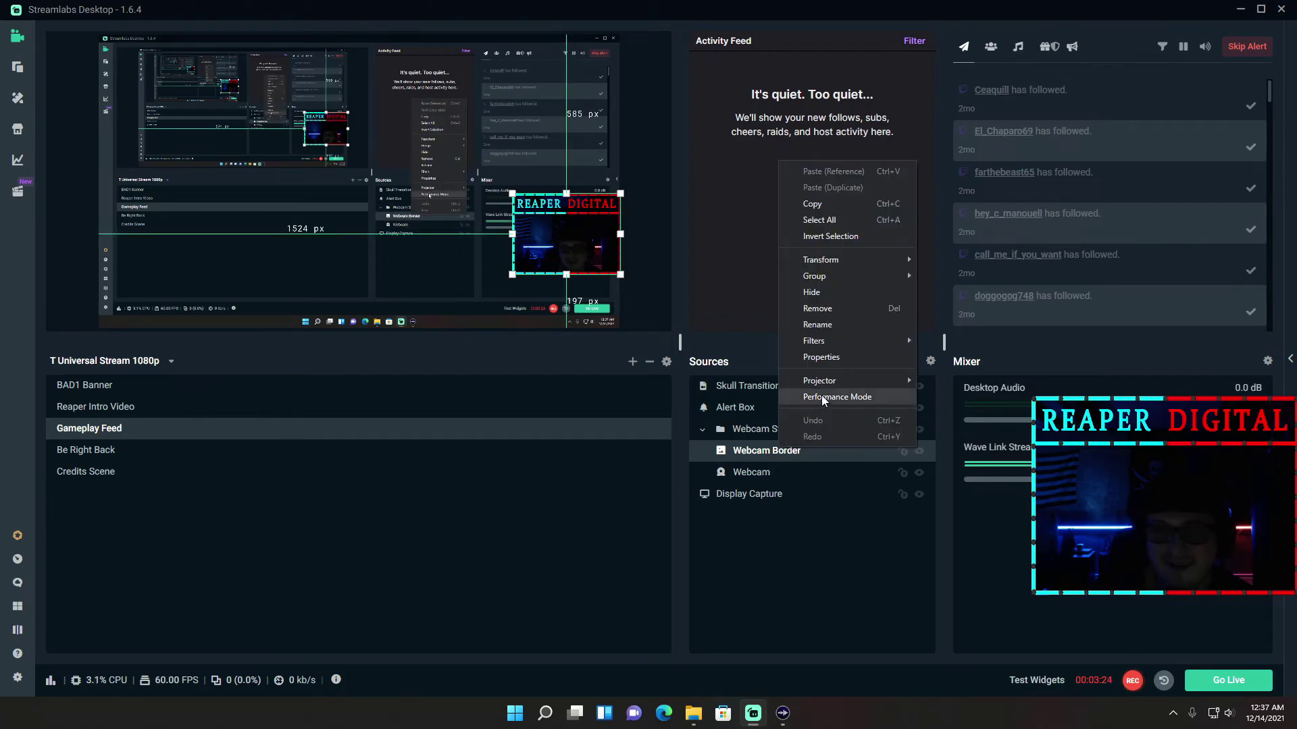
- Turn on 'Unload image when not showing' in the Webcam Border image properties
click(820, 357)
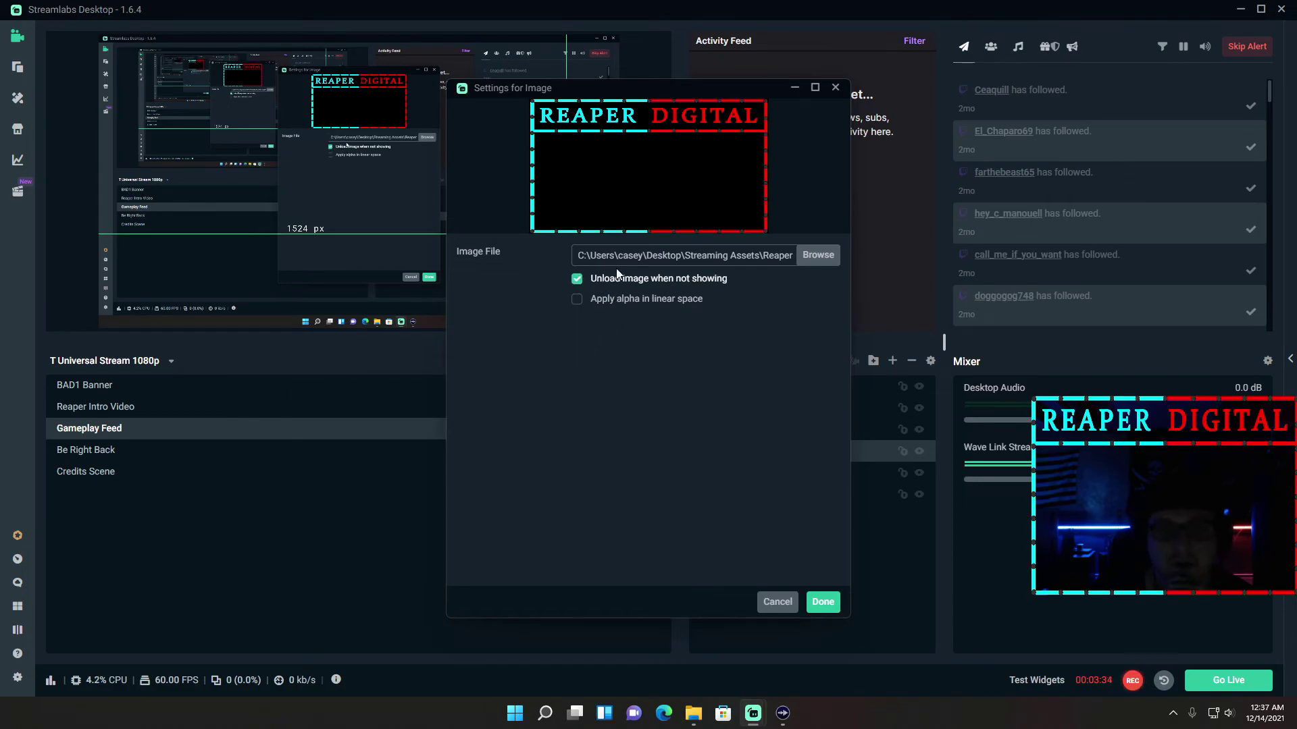
click(836, 90)
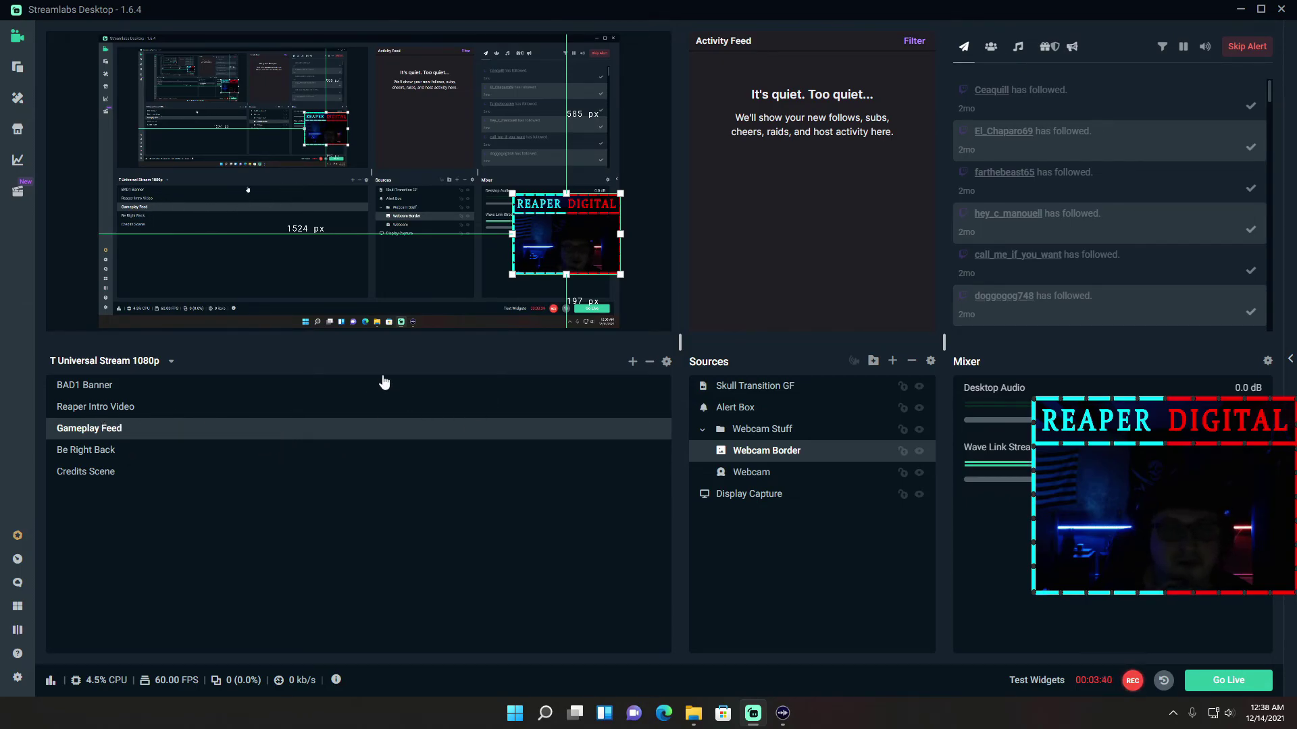
- Deselect Webcam Border, leaving the webcam framed by the Reaper Digital border in the preview
click(645, 237)
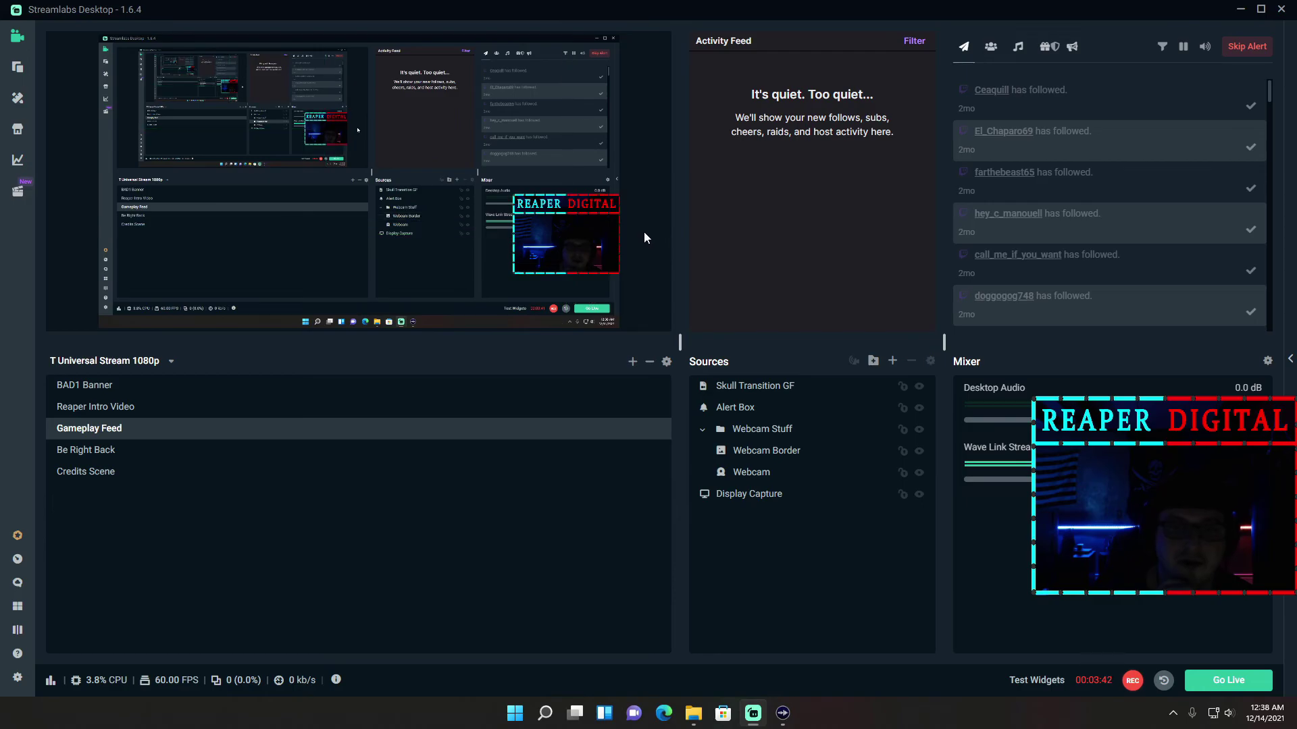